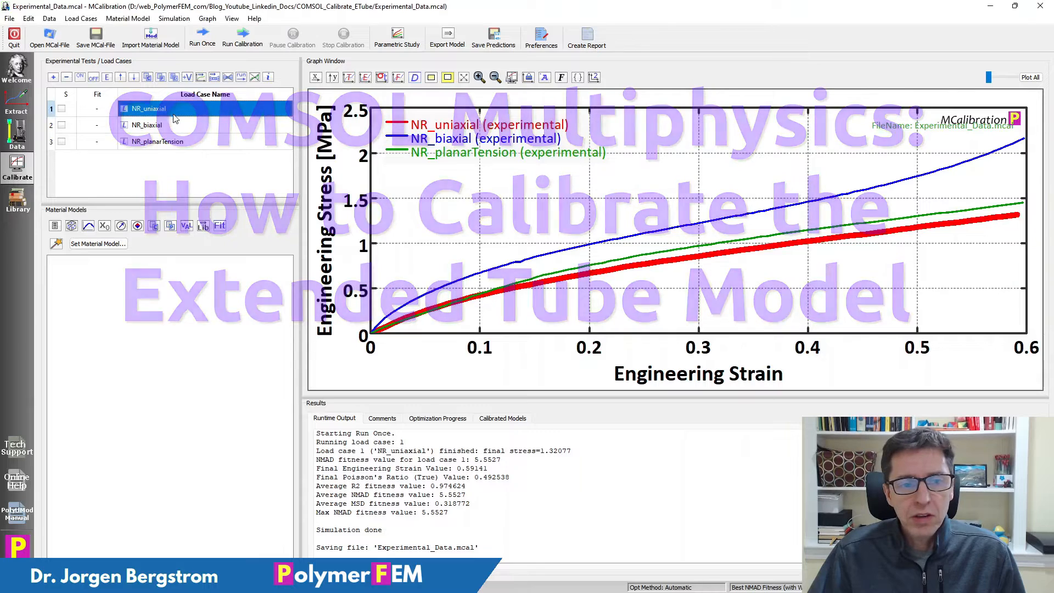
Examine the experimental stress-strain curves of the uniaxial, biaxial and planar tension load cases one by one
click(176, 126)
click(178, 142)
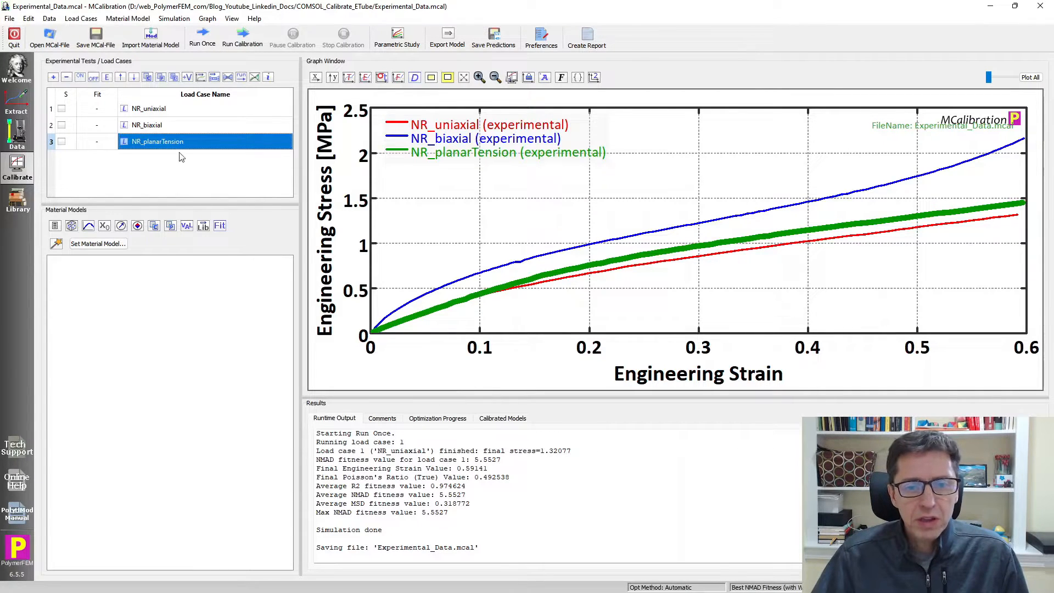
click(160, 372)
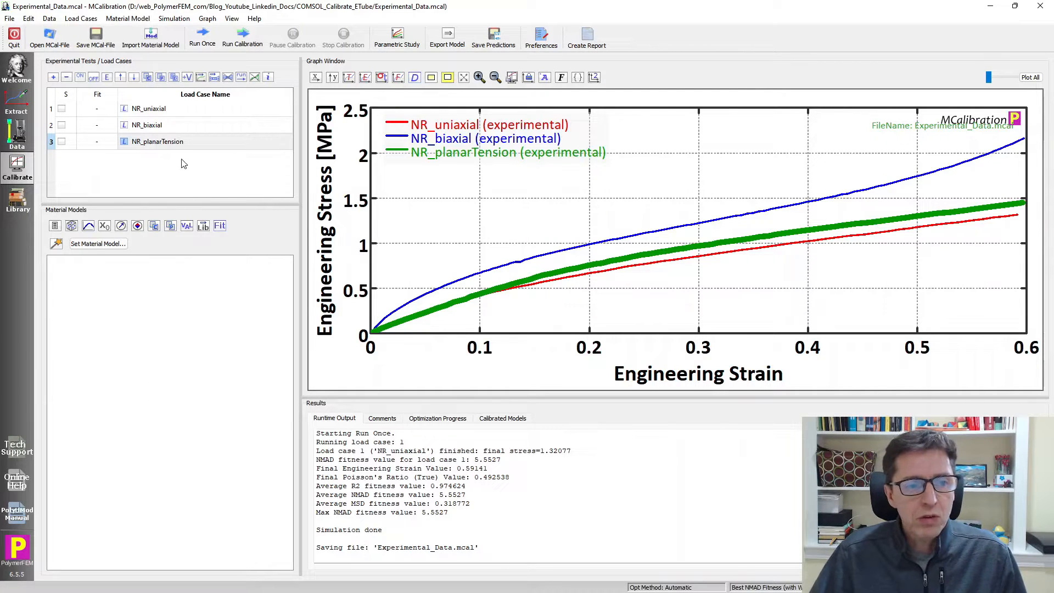
click(180, 140)
click(180, 126)
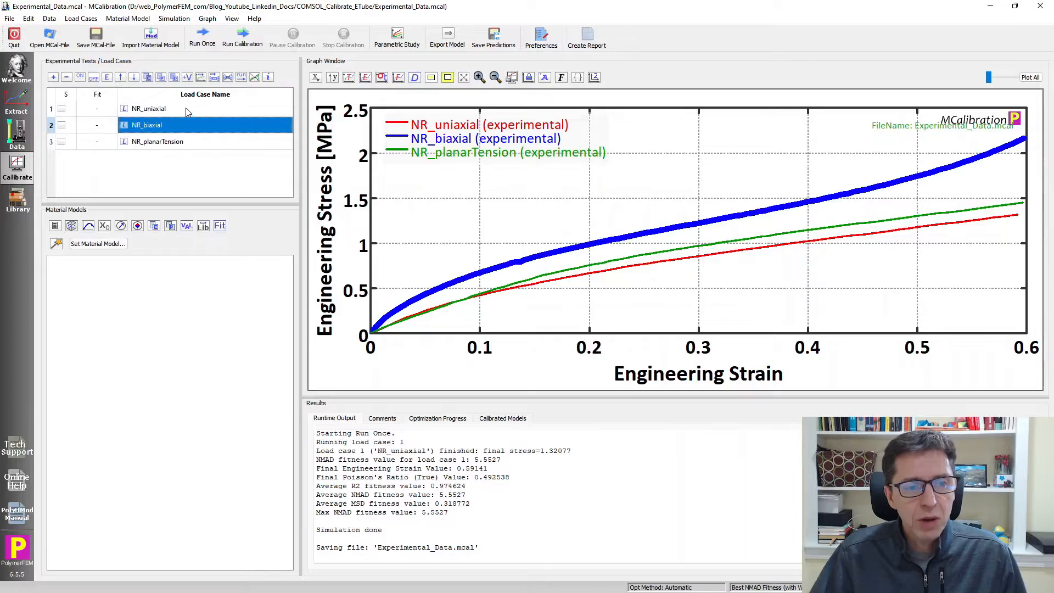
click(185, 108)
click(185, 143)
click(187, 175)
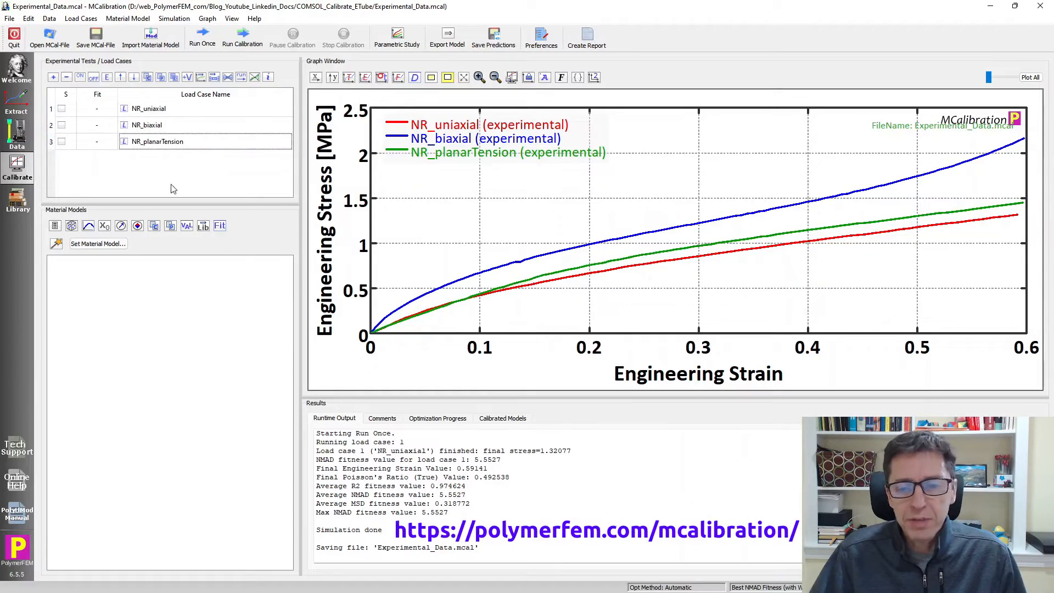
Set the material model to COMSOL-Hyperelastic with the Extended tube option
click(96, 244)
scroll(173, 269, down, 15)
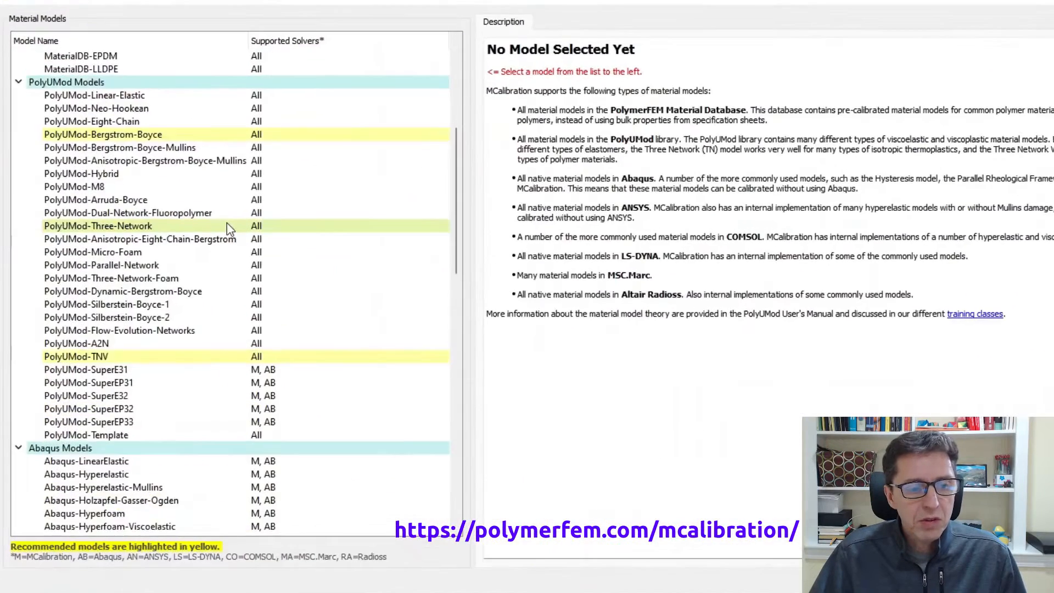
scroll(228, 228, down, 12)
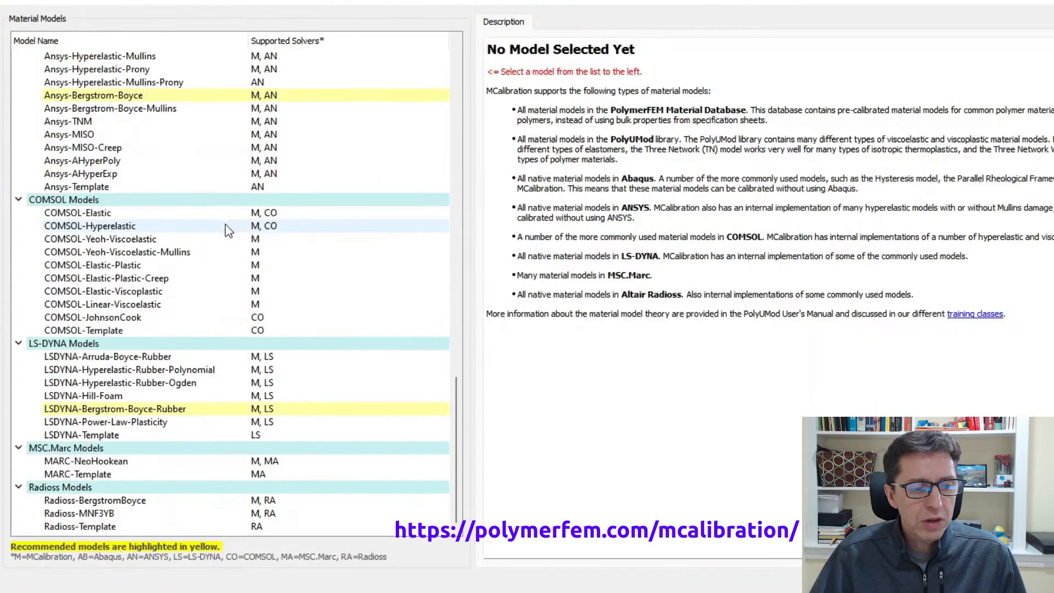
click(123, 228)
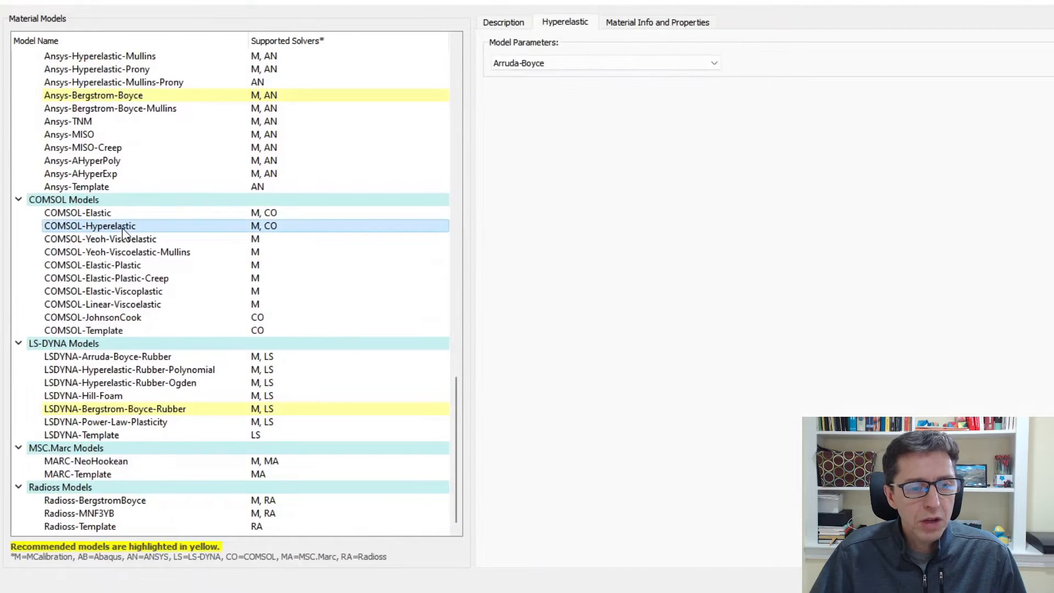
click(637, 64)
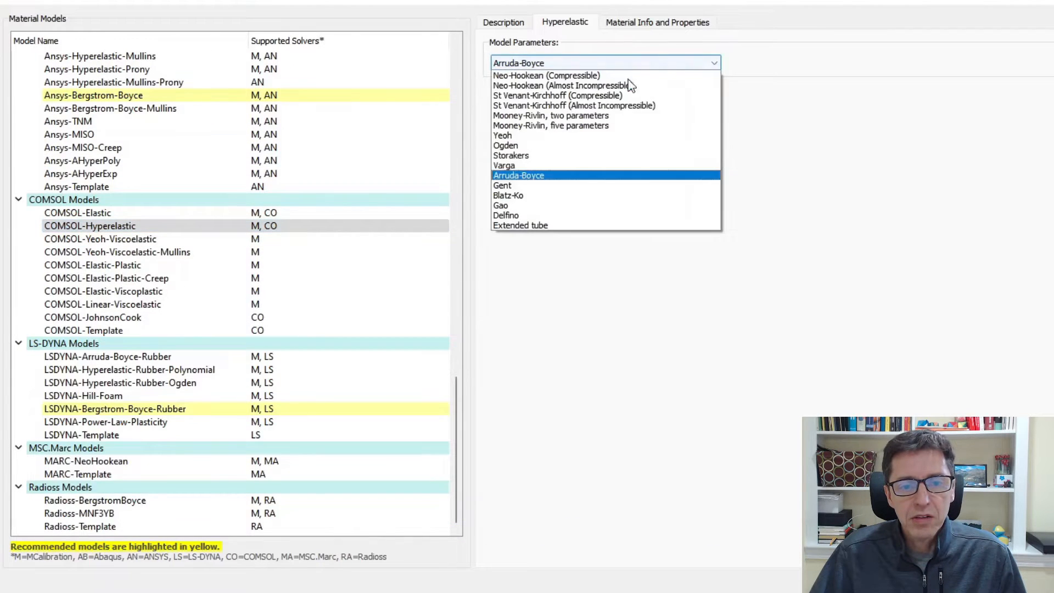
click(523, 226)
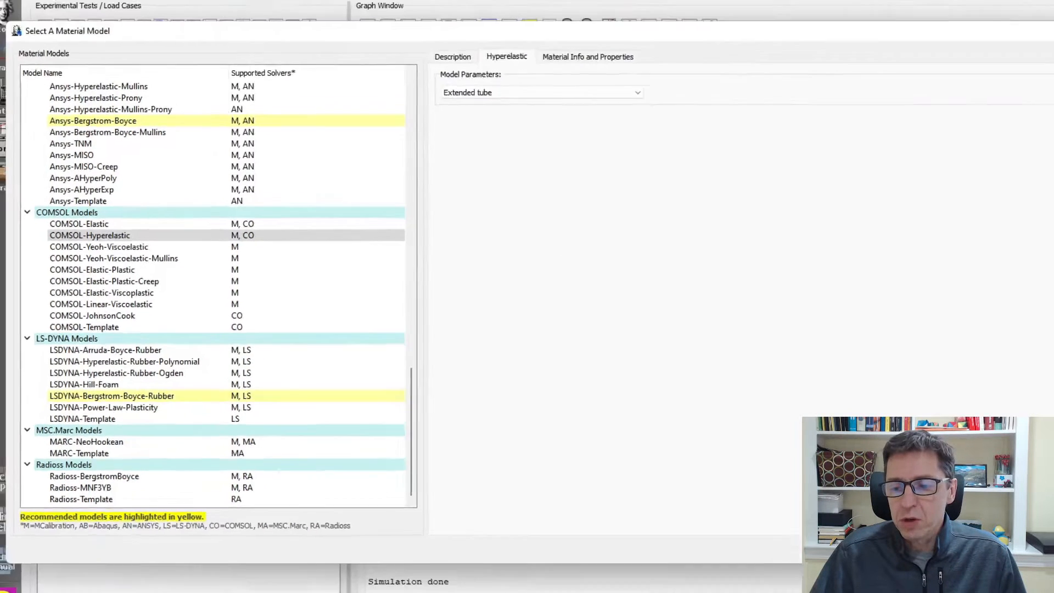
key(Return)
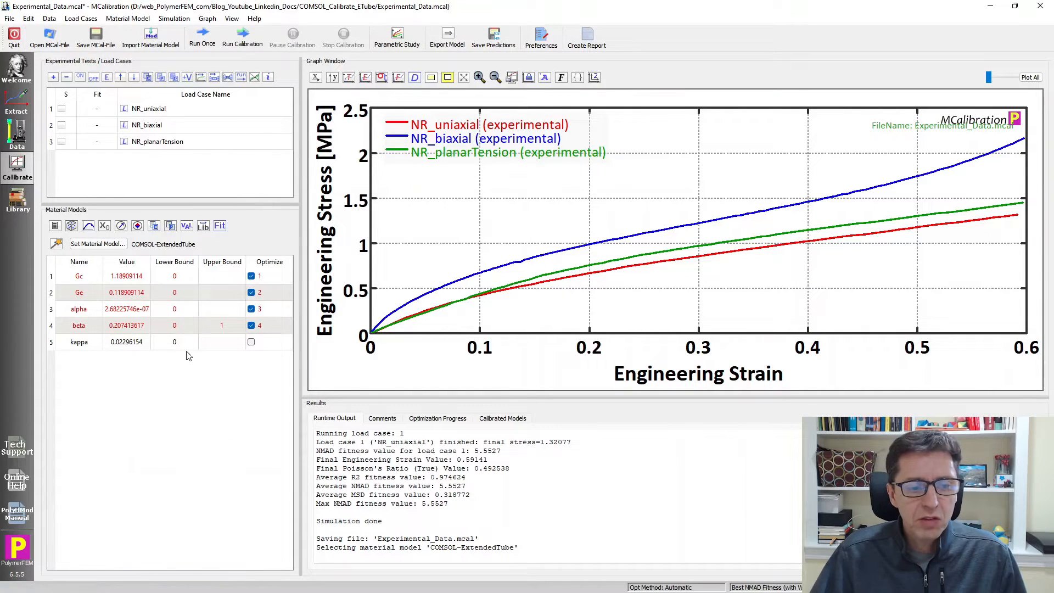
Add a Poisson's Ratio load case named PR with an experimental Poisson's ratio of 0.45 and save it
click(155, 172)
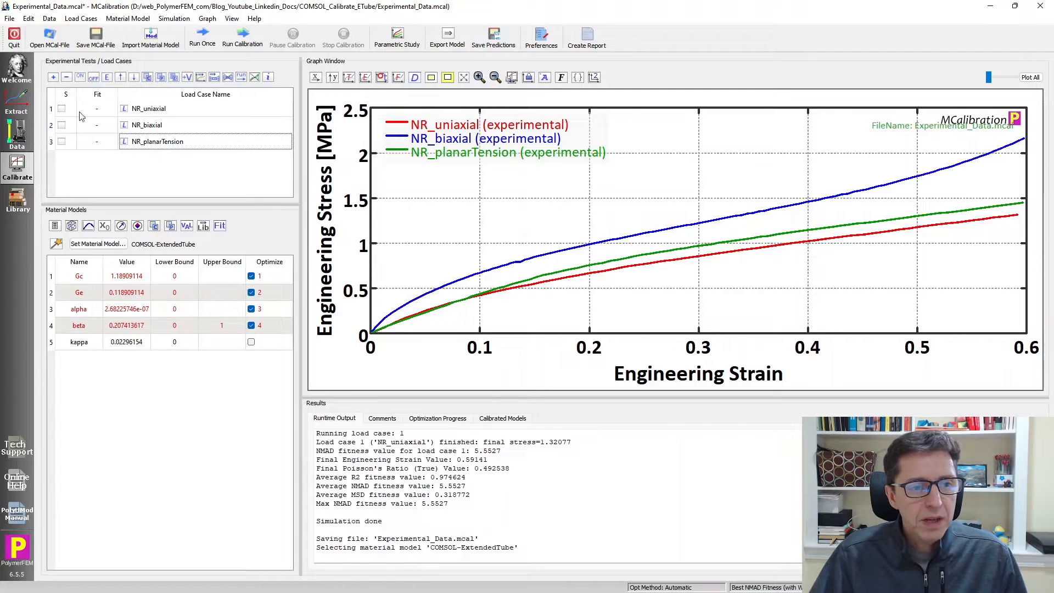
click(53, 77)
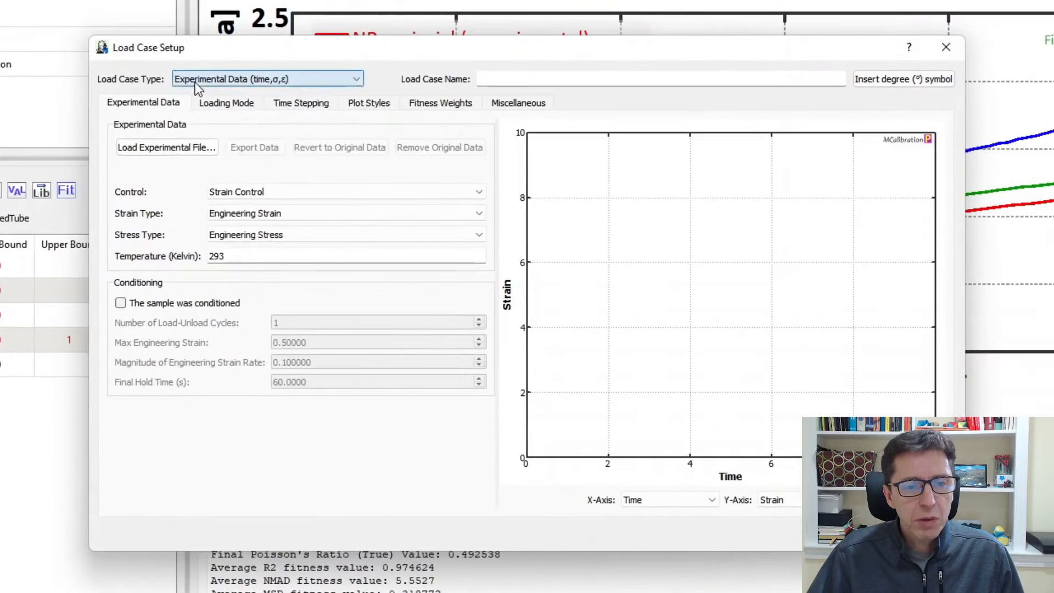
click(196, 83)
click(212, 177)
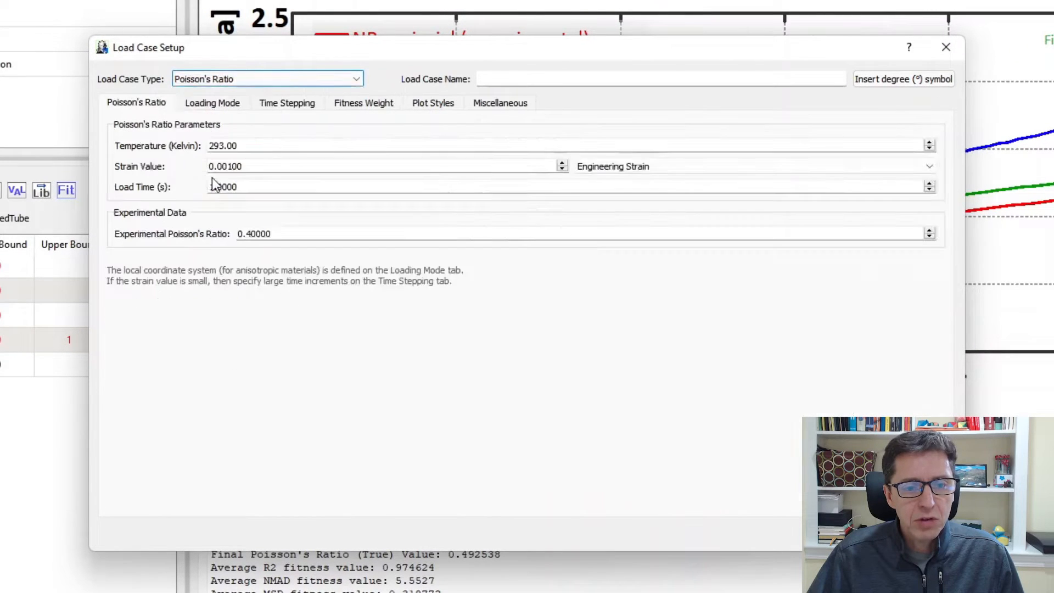
click(507, 77)
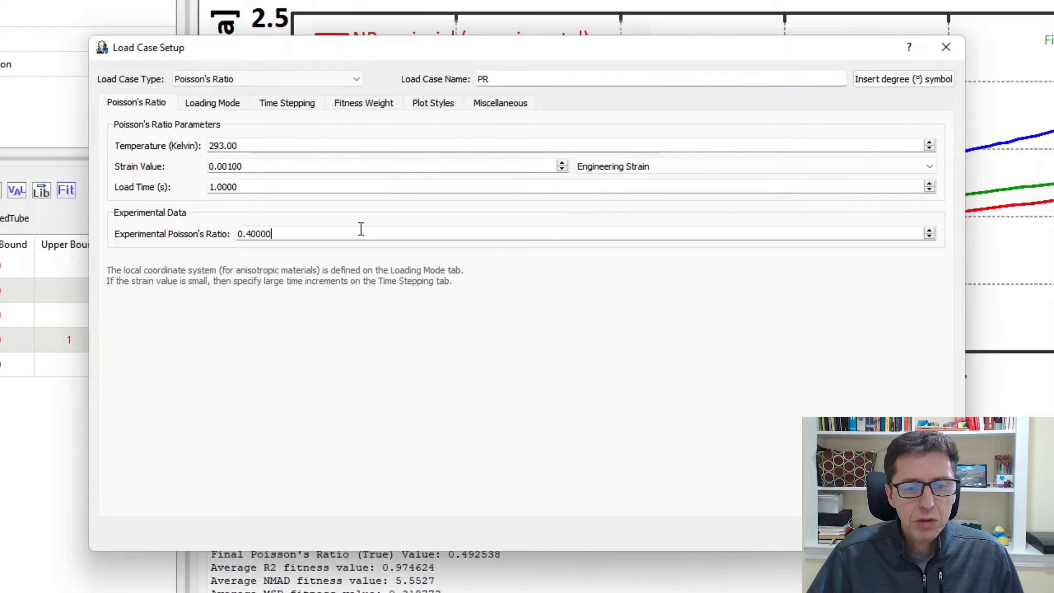
key(BackSpace)
text(5)
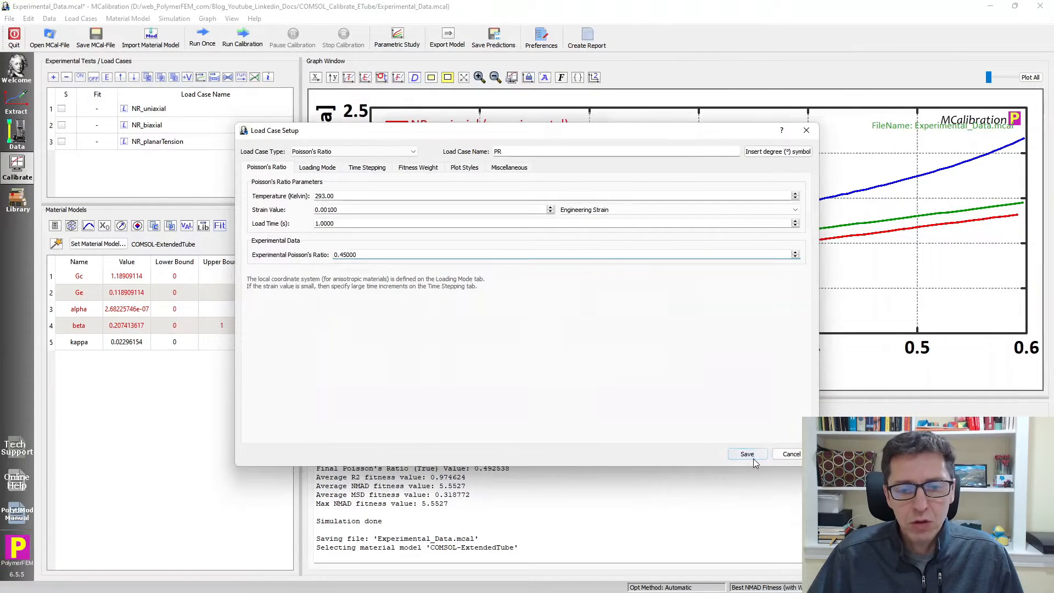
click(754, 458)
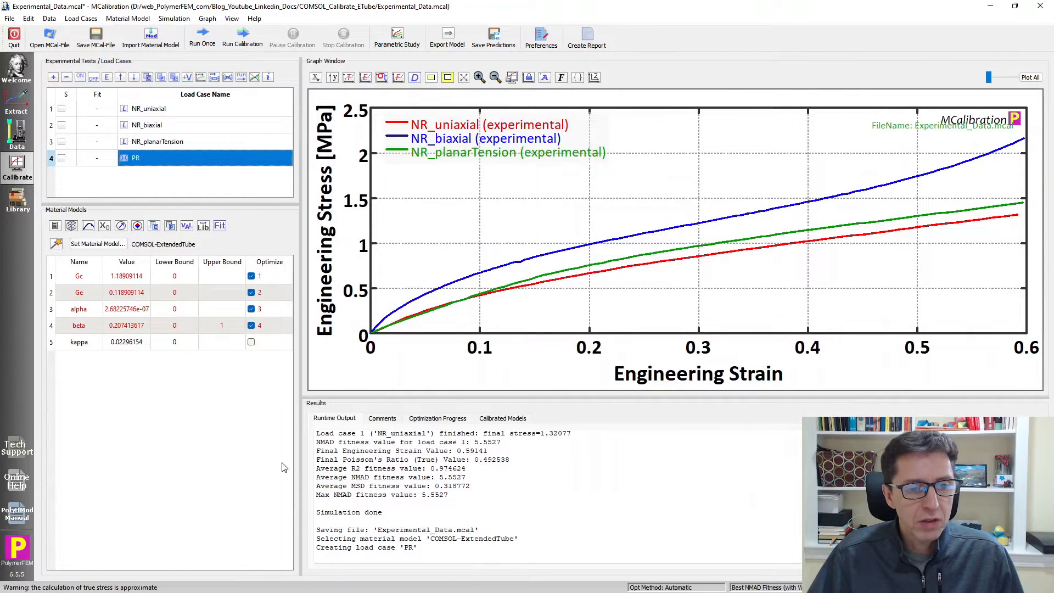
Include the kappa parameter in the optimization and set its value to 100
click(251, 342)
click(138, 342)
text(100)
key(Return)
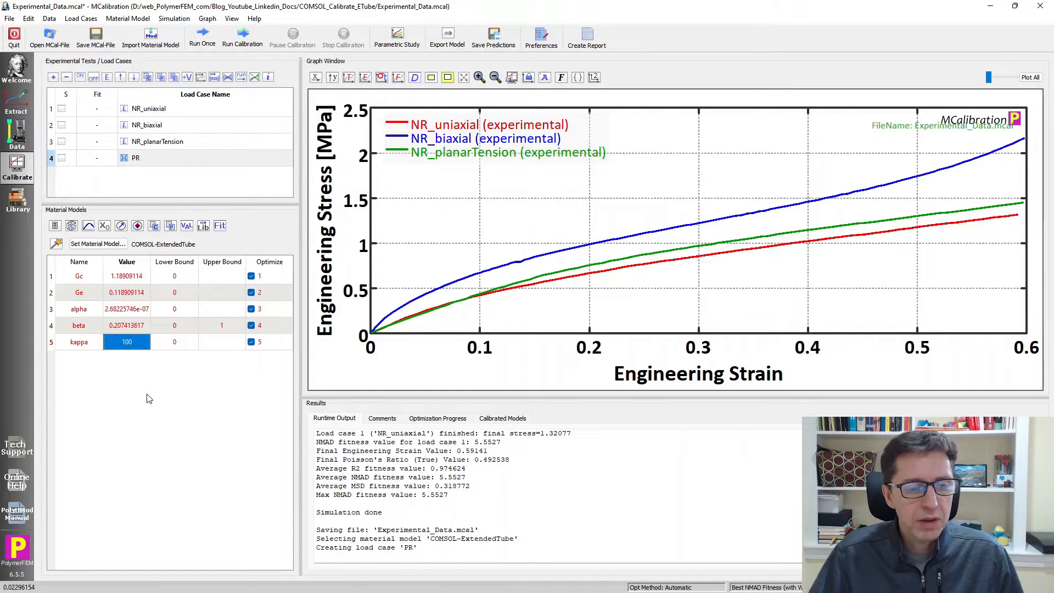
Run the load cases once with the initial parameters and calibrate the model using the Extensive automatic method
click(196, 35)
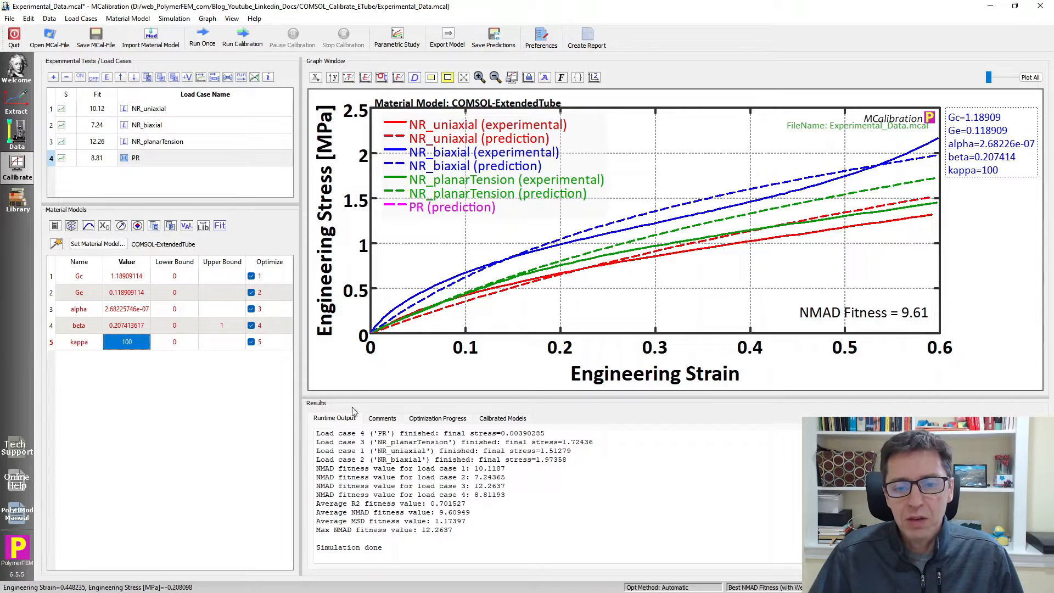
click(242, 36)
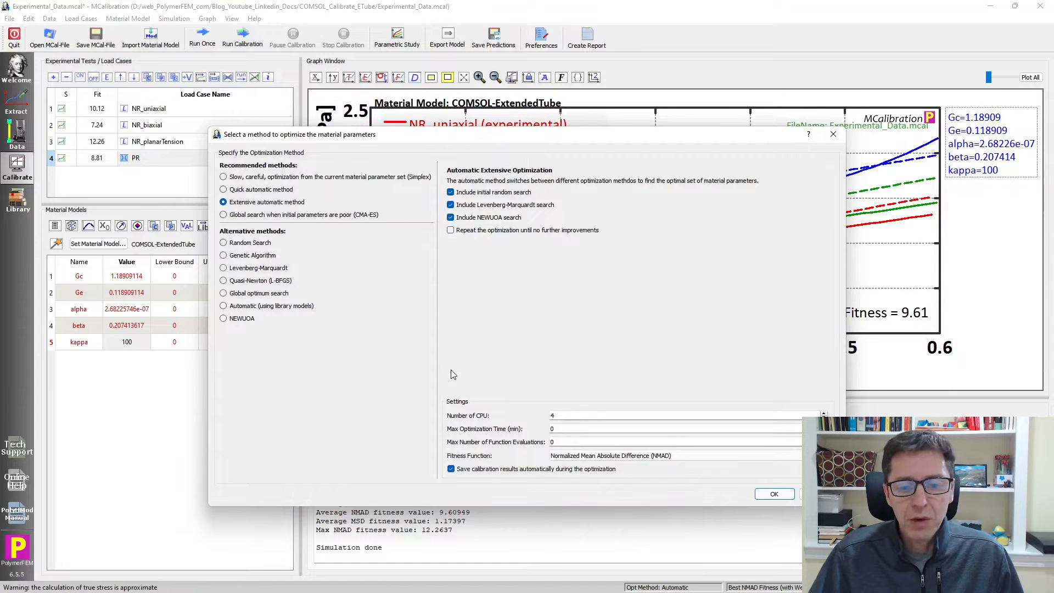
click(775, 494)
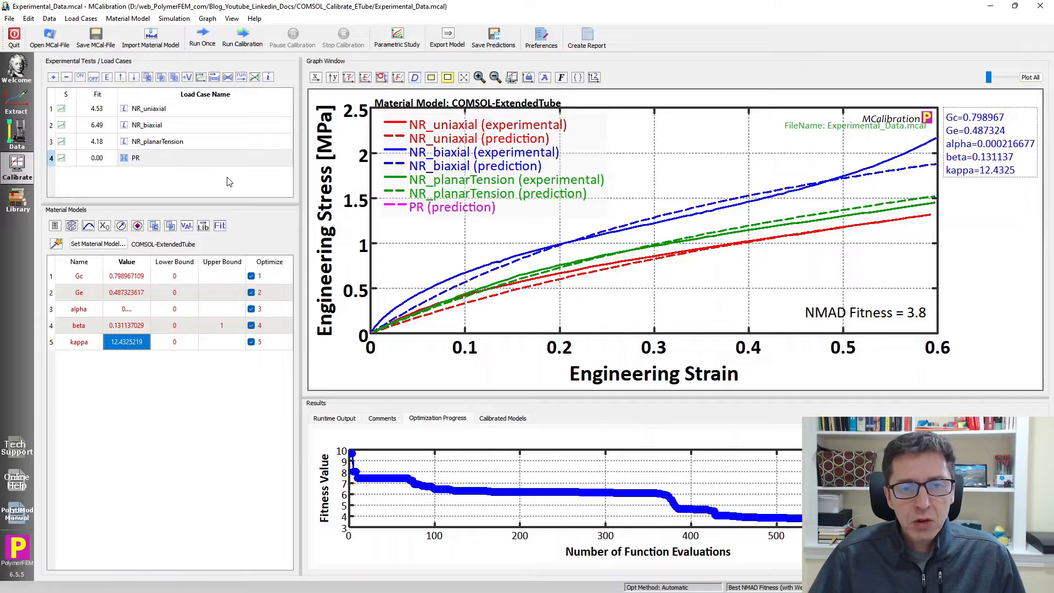
Export the calibrated model in COMSOL Multiphysics txt format, in mm, N, s and K units, as material_parameters.txt
click(446, 39)
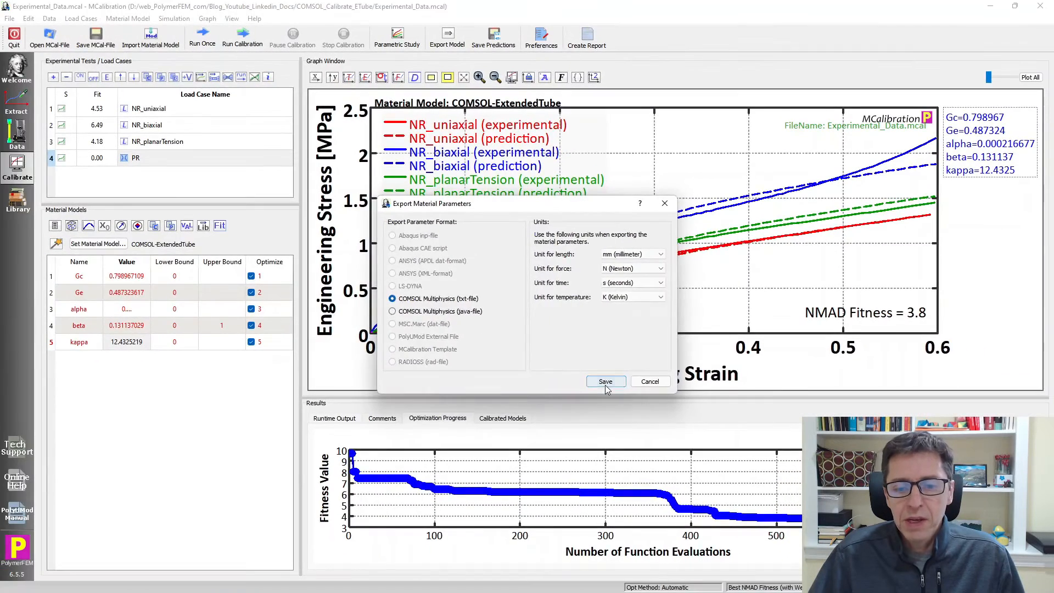
click(606, 382)
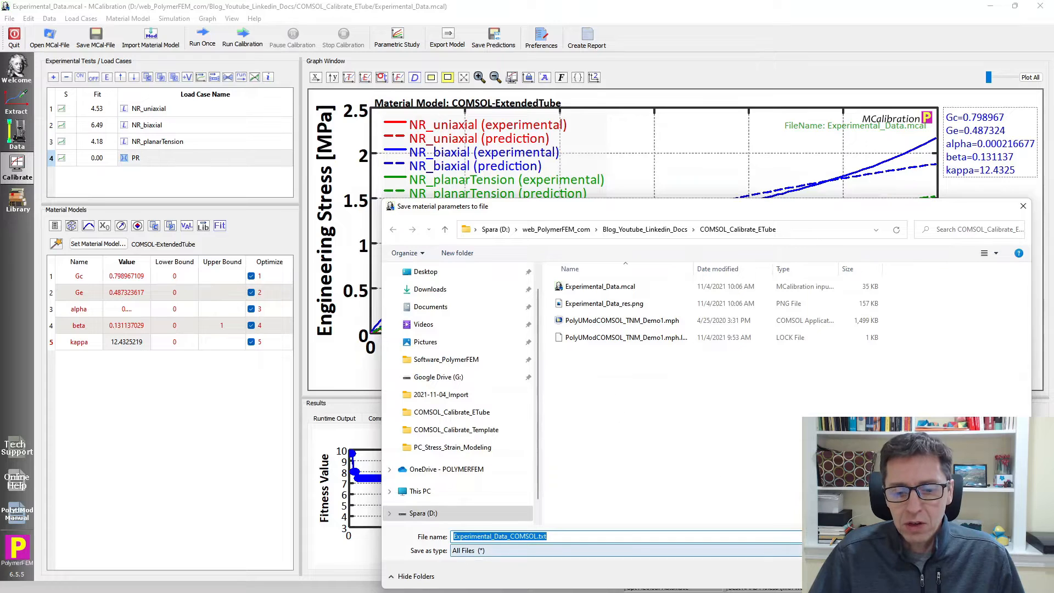
text(material_parameters)
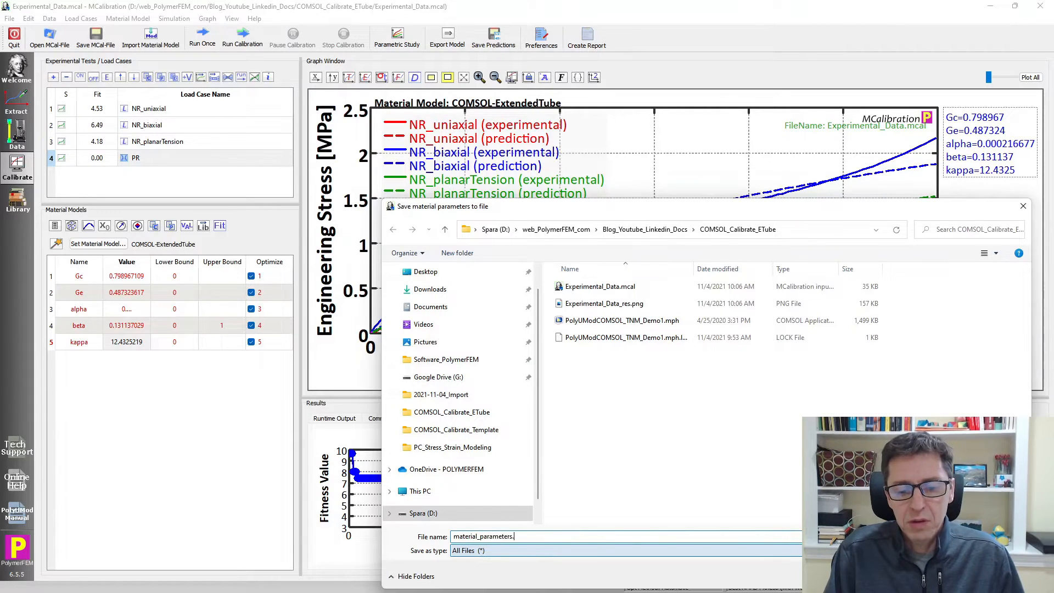
key(Return)
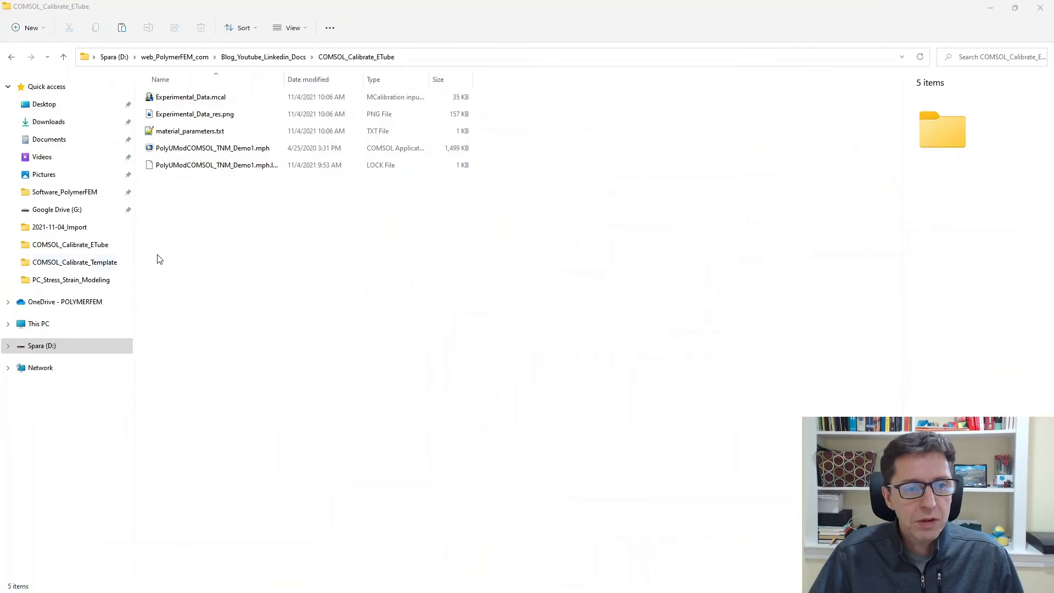
Open material_parameters.txt from the COMSOL_Calibrate_ETube folder in Notepad++ and shrink its window to a narrow reference view
click(183, 134)
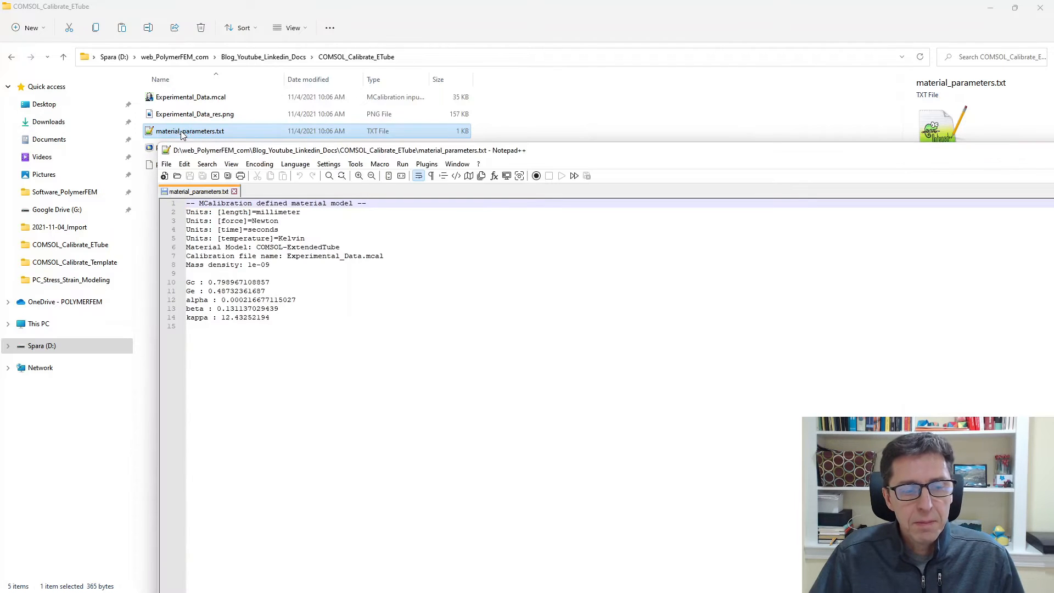
drag(156, 142, 105, 35)
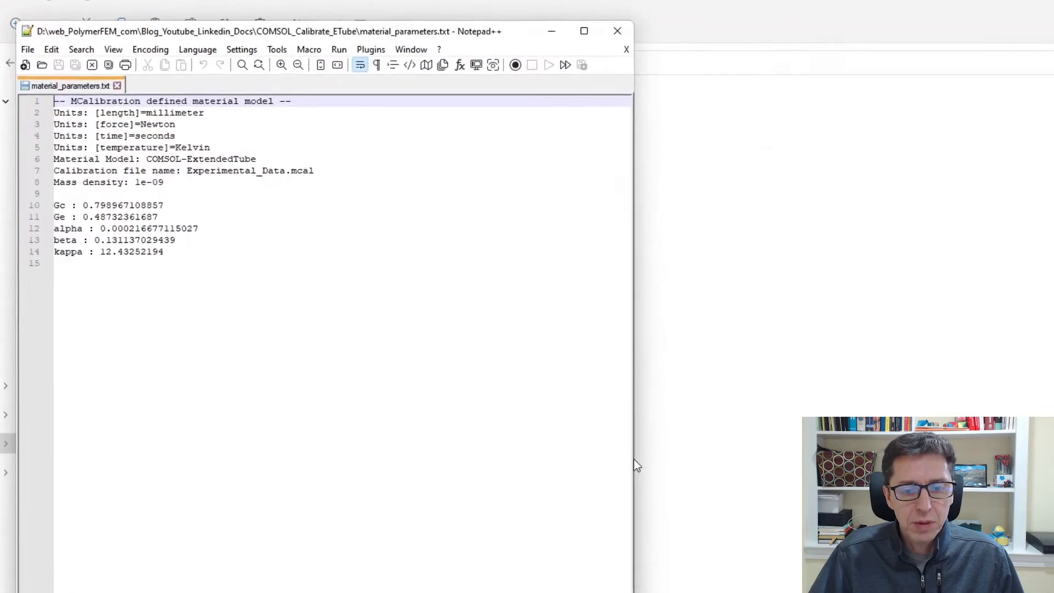
drag(628, 454, 320, 431)
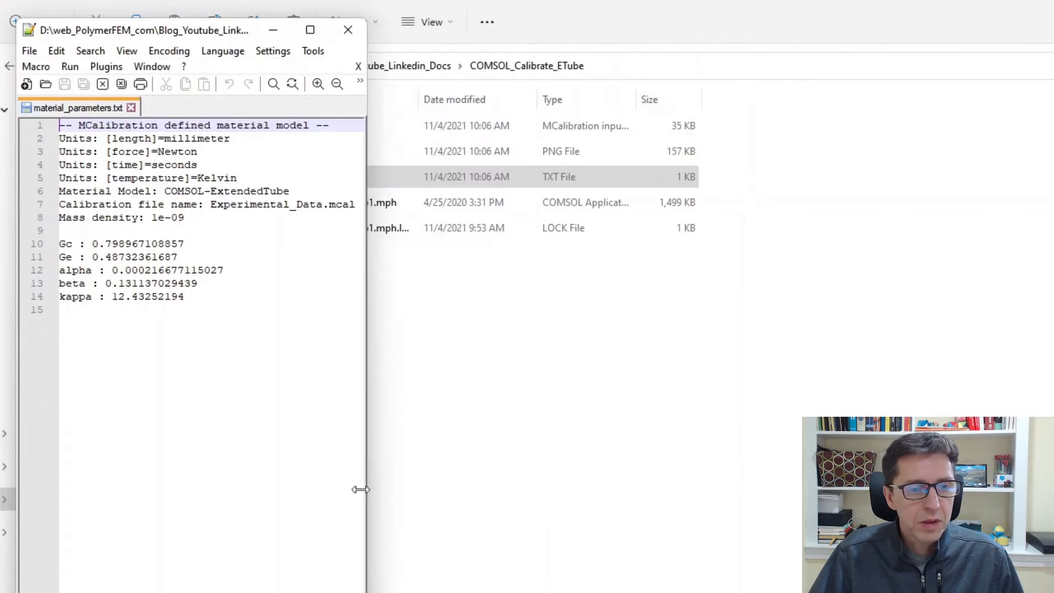
drag(367, 490, 294, 480)
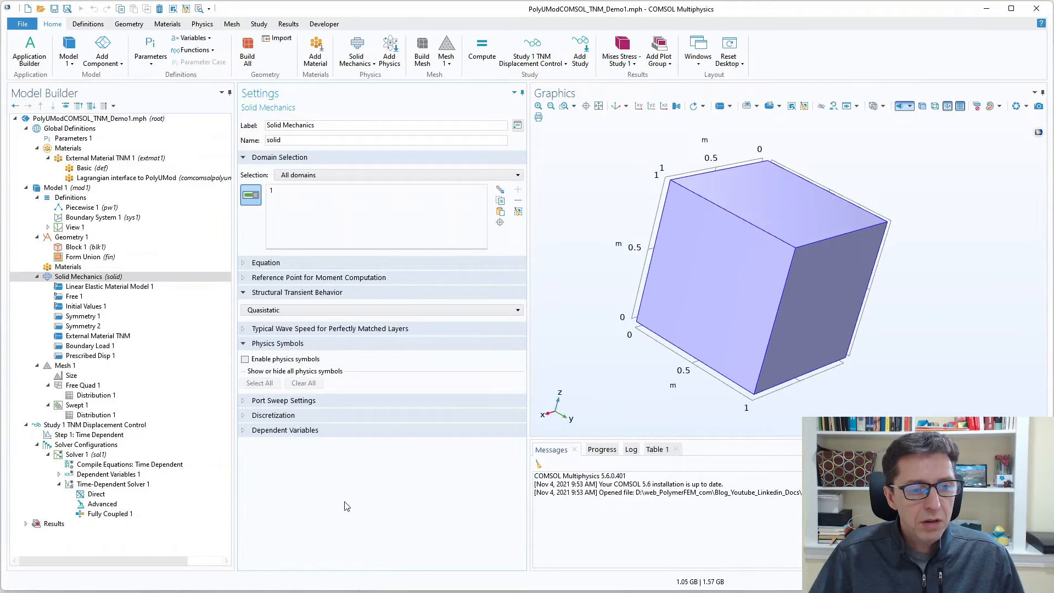
In COMSOL Multiphysics, disable the External Material TNM node under Solid Mechanics
click(90, 277)
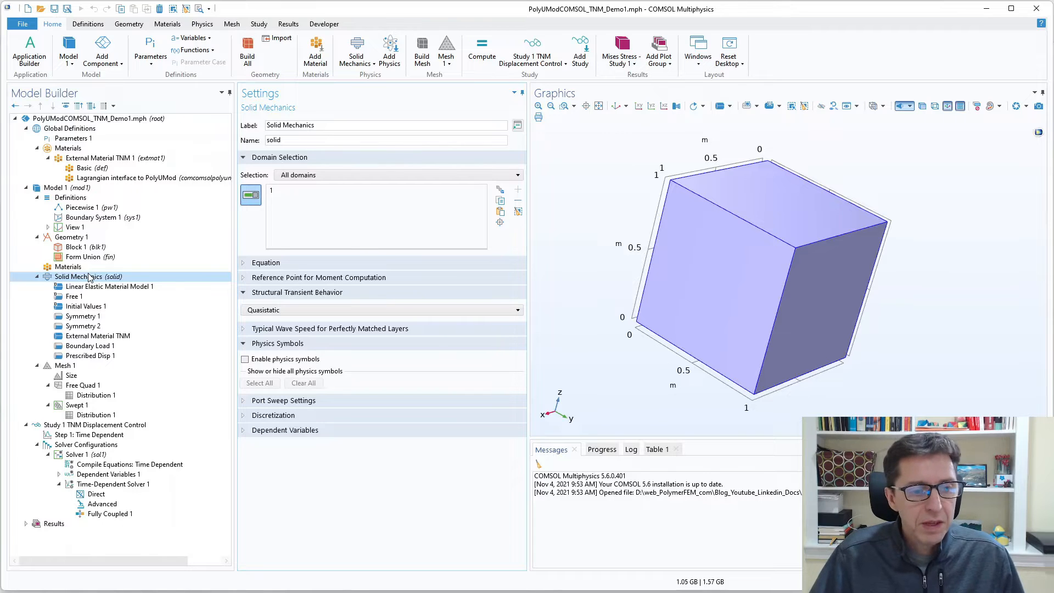
click(97, 337)
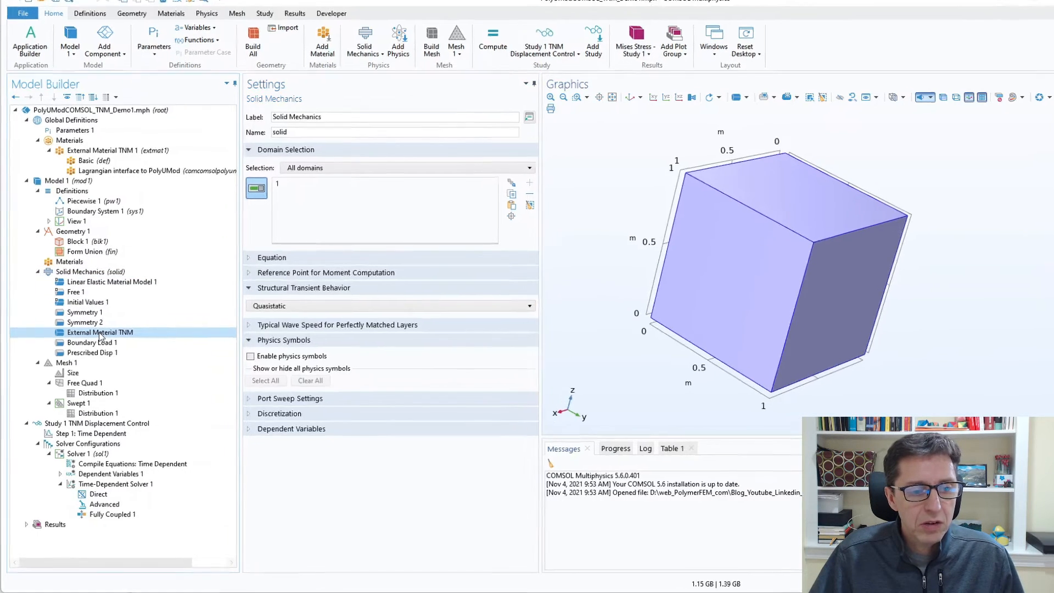
right_click(116, 309)
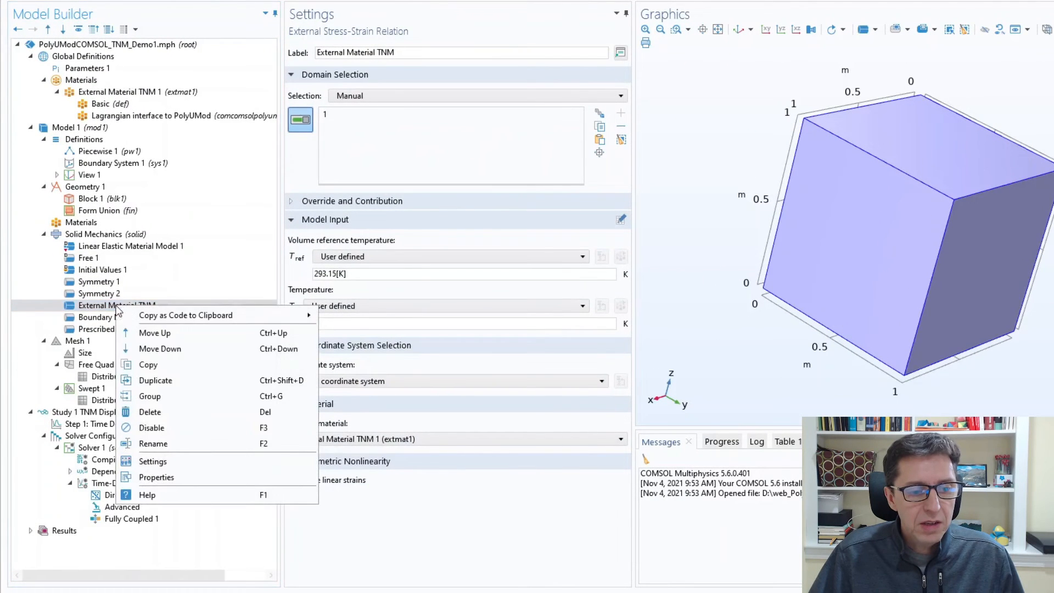
click(159, 428)
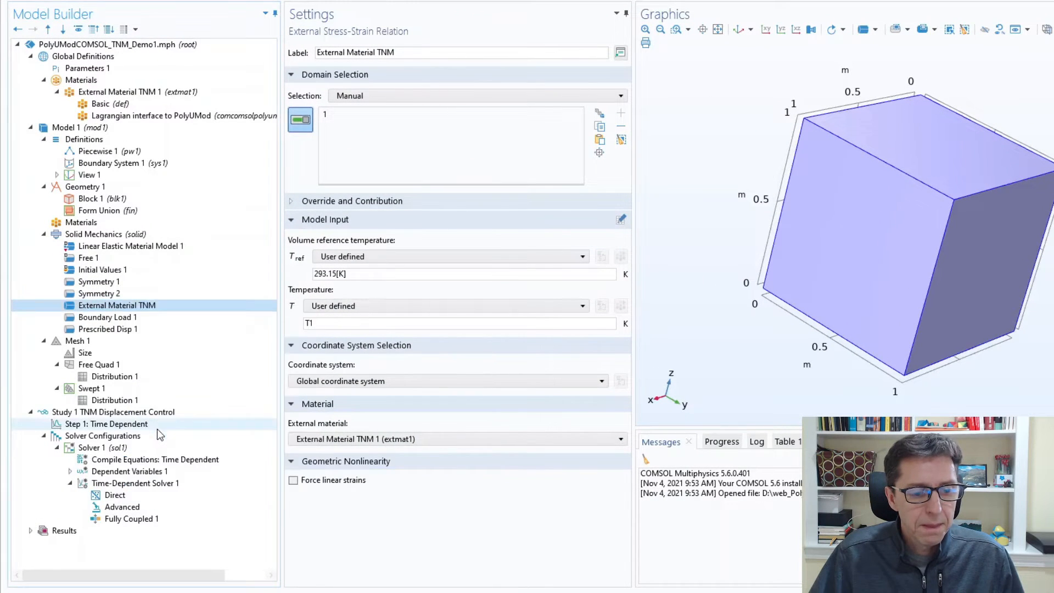
Add a Hyperelastic Material node under Solid Mechanics and set its material model to Extended tube
click(99, 236)
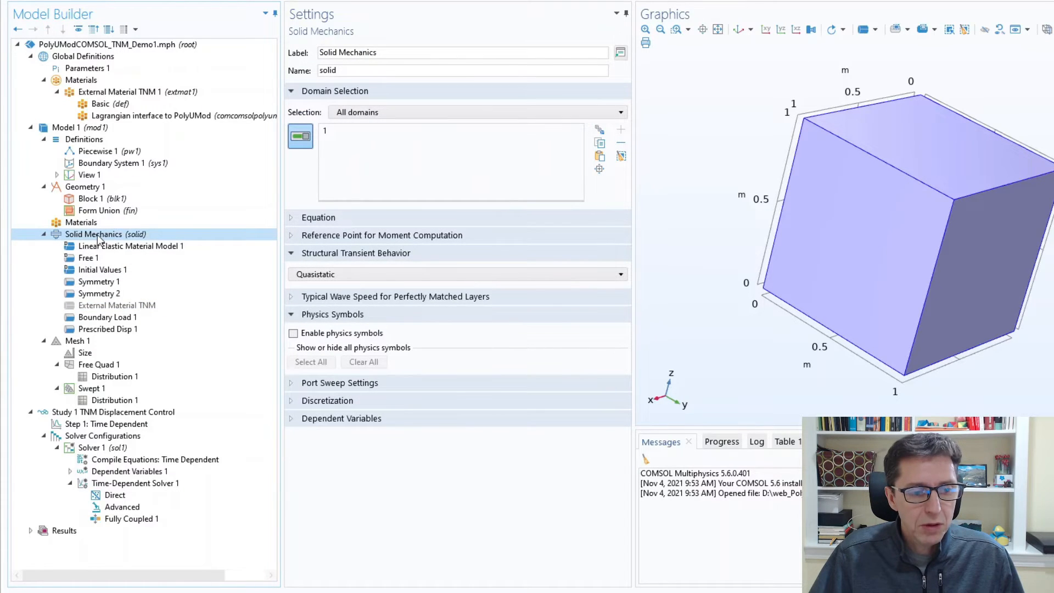
right_click(99, 237)
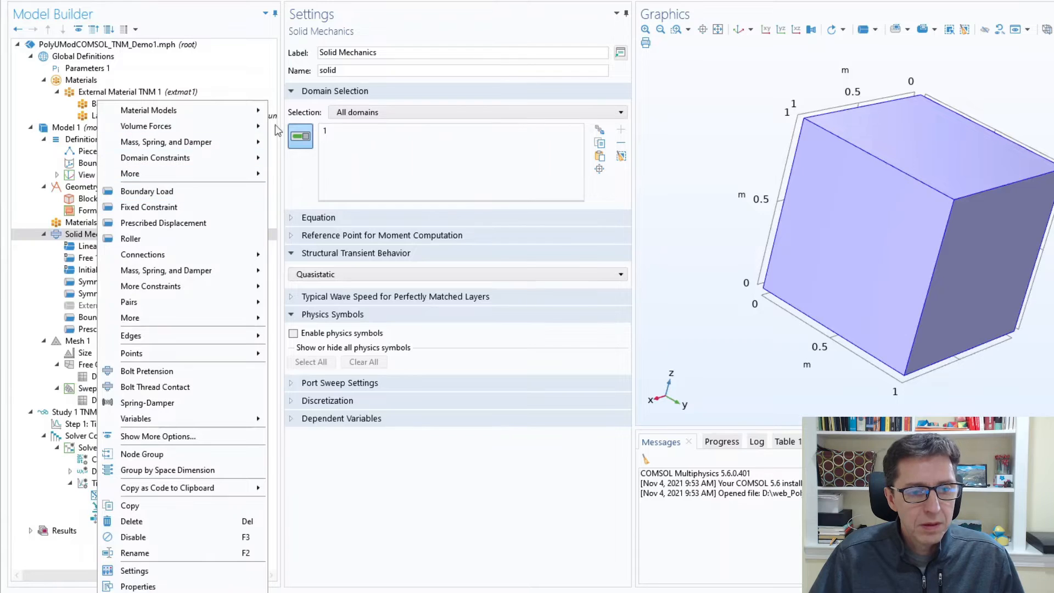
mouse_move(254, 106)
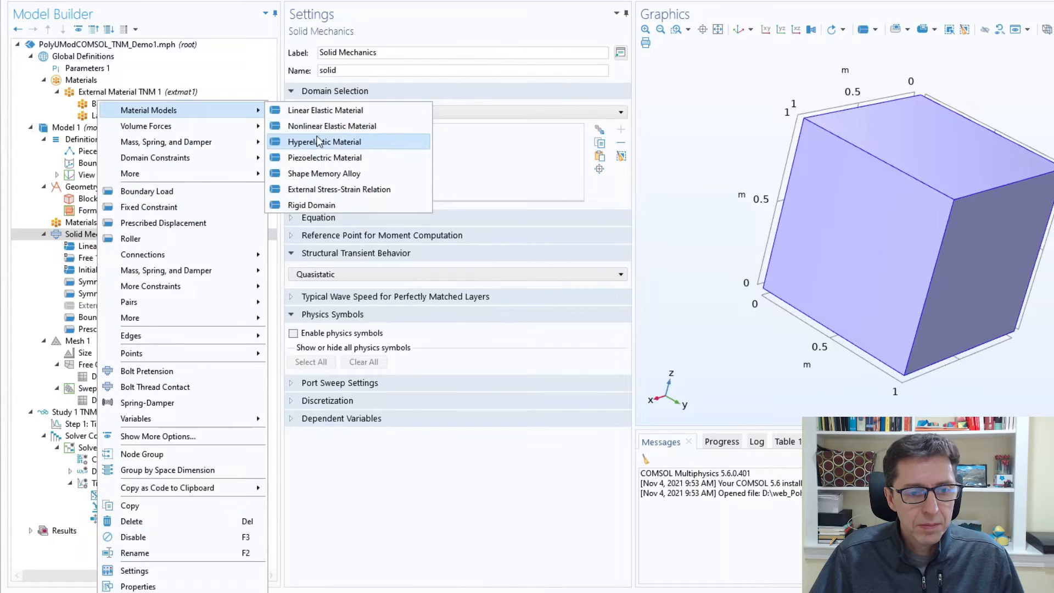
click(314, 143)
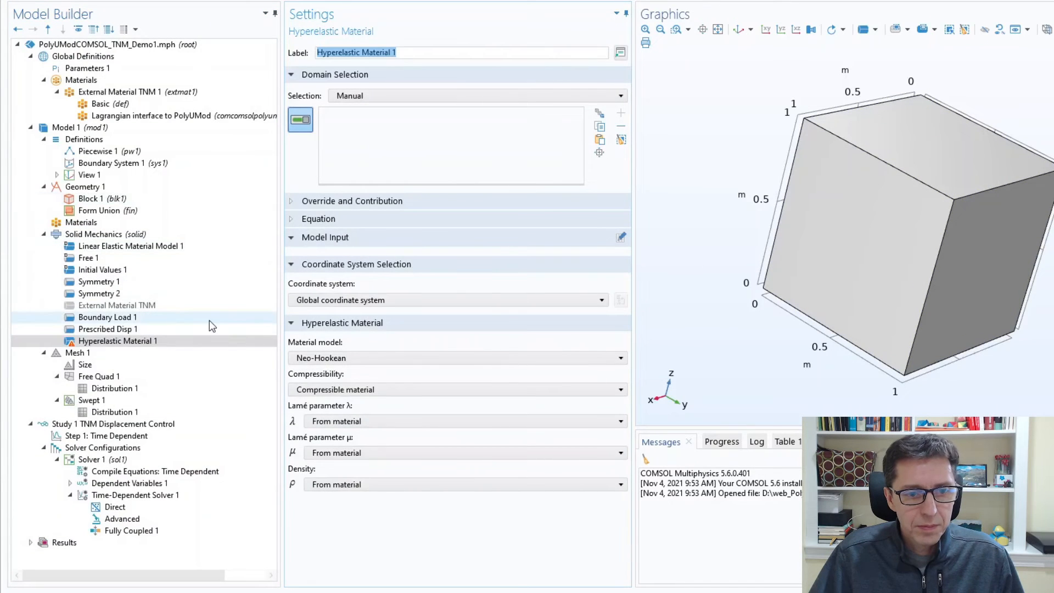
click(342, 359)
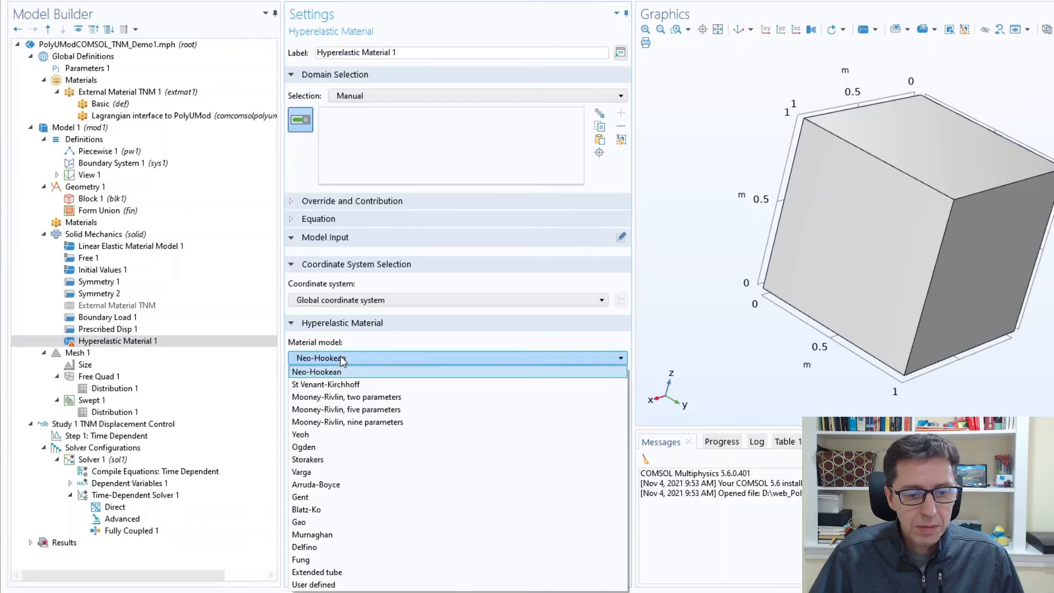
click(322, 573)
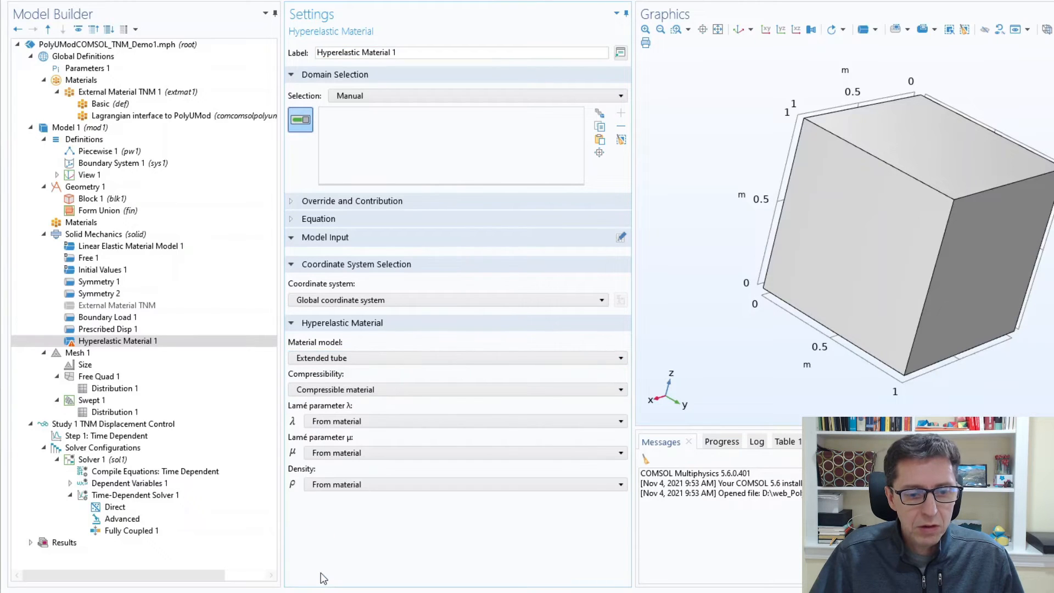
Switch the Extended tube parameters Gc, Ge, alpha and beta from material-defined to User defined
click(358, 417)
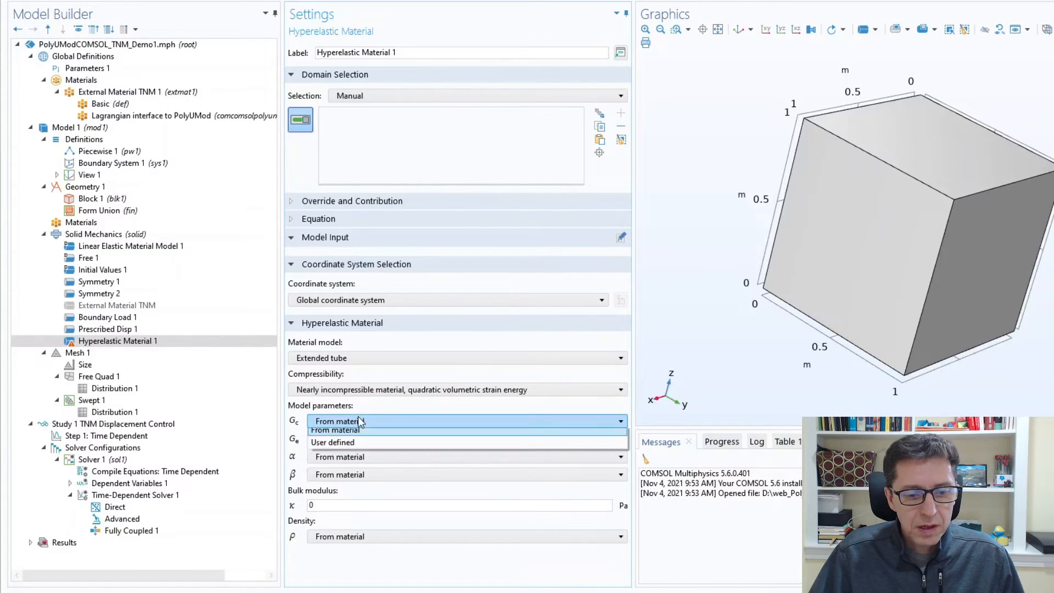
click(348, 448)
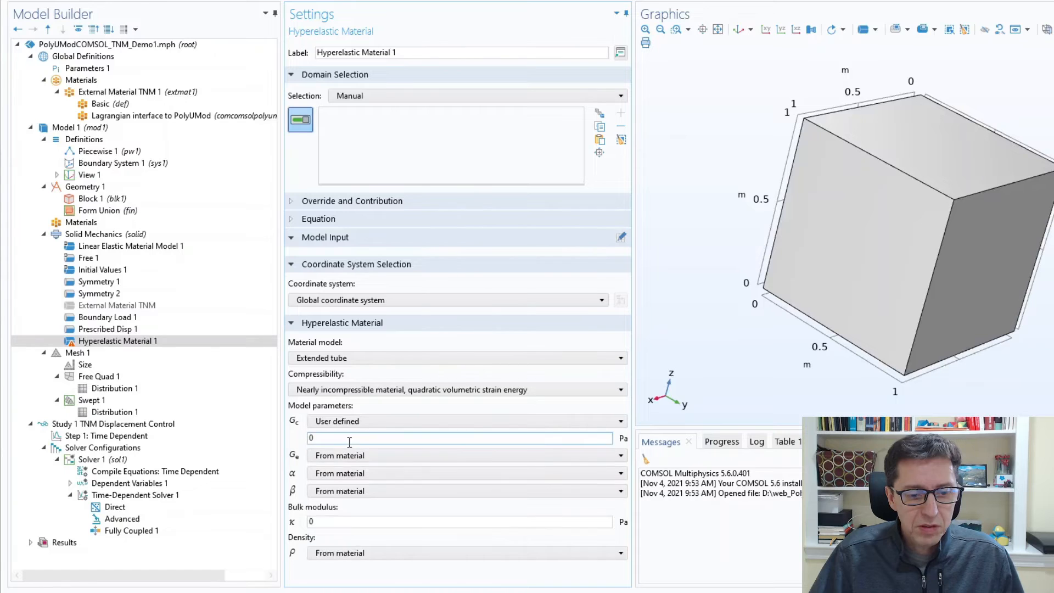
click(350, 460)
click(341, 485)
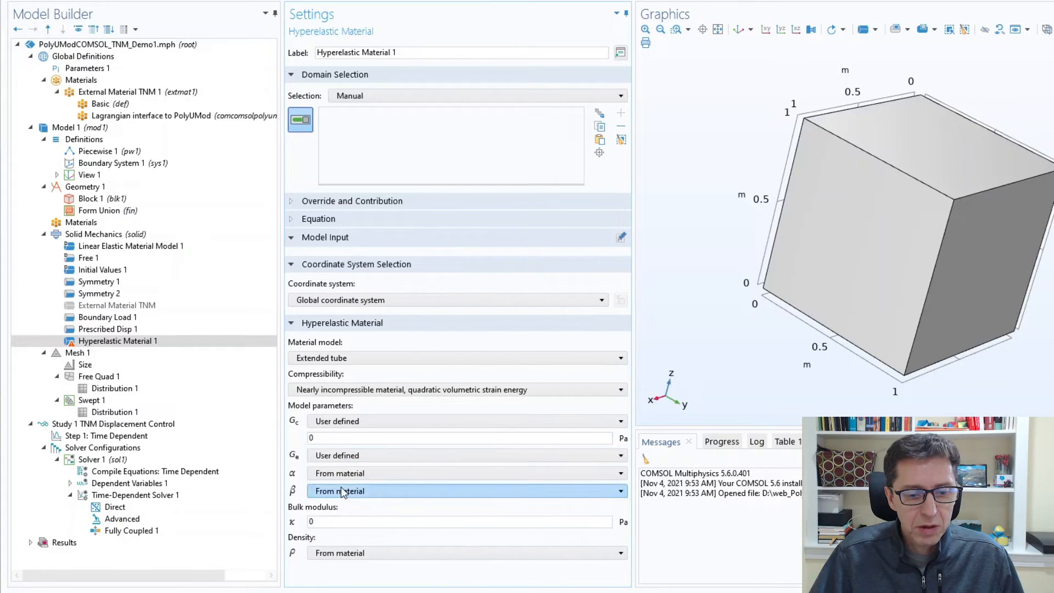
click(341, 489)
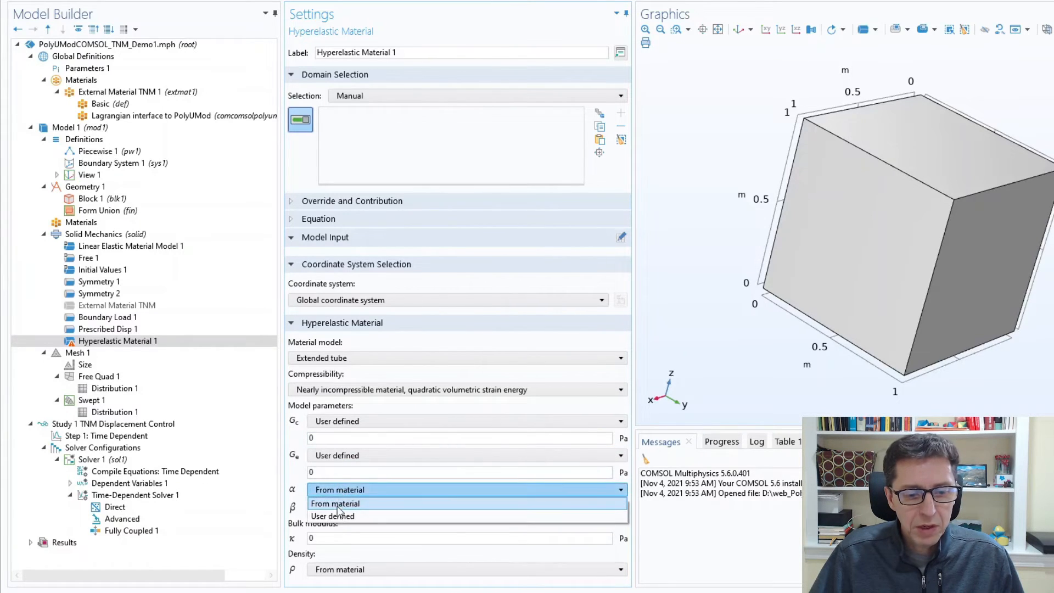
click(336, 517)
click(335, 522)
click(335, 548)
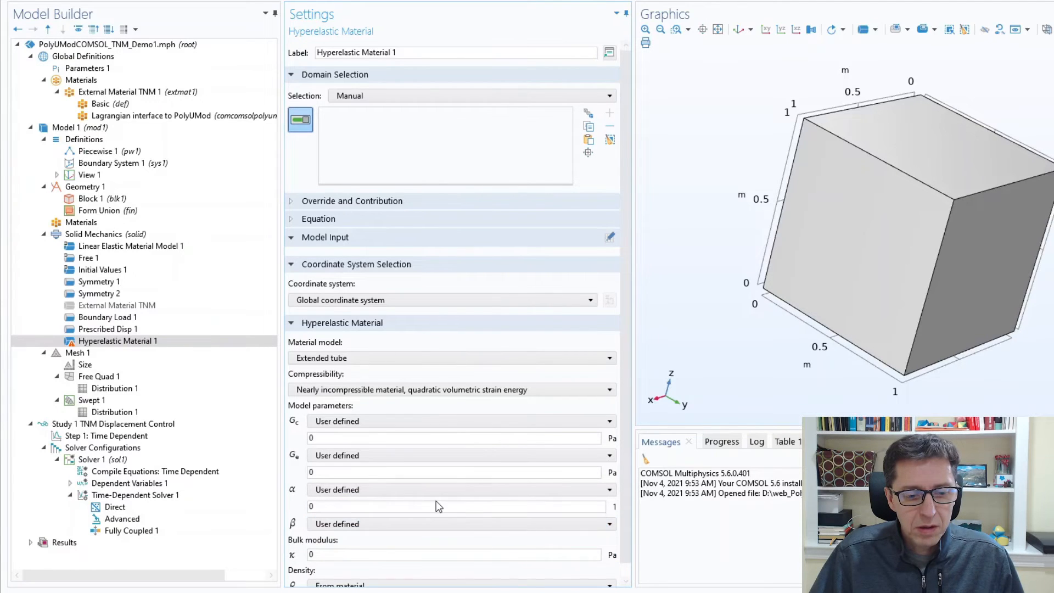
scroll(436, 501, down, 1)
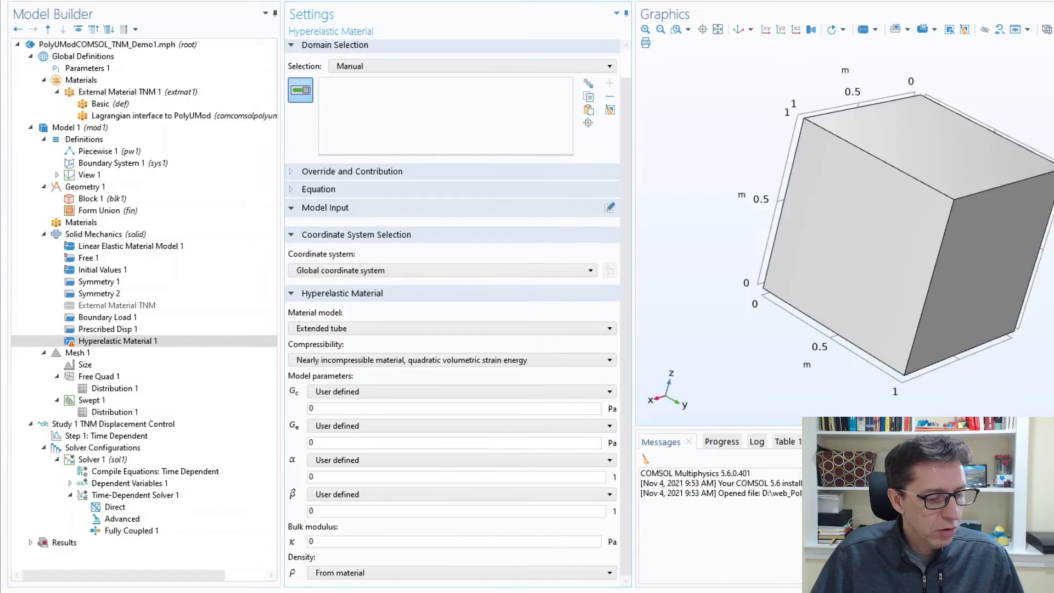
Consult material_parameters.txt and set the hyperelastic parameters Gc to 0.798967e6 Pa and Ge to 0.487324e6 Pa
key(alt+Tab)
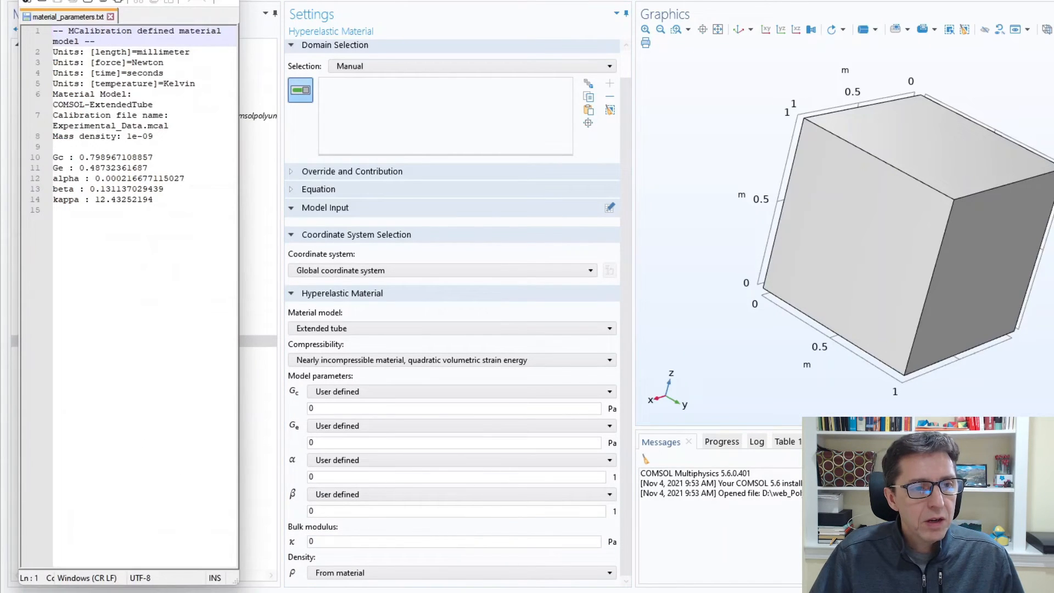
drag(101, 0, 0, 171)
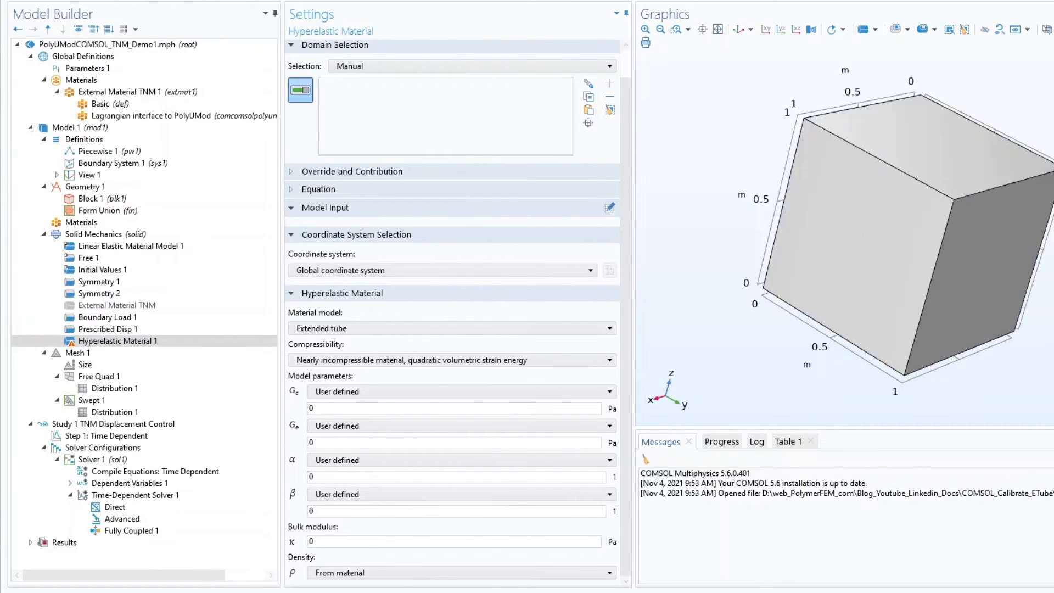
click(371, 411)
text(0.798967108857e6)
double_click(381, 442)
text(0.48732361687e6)
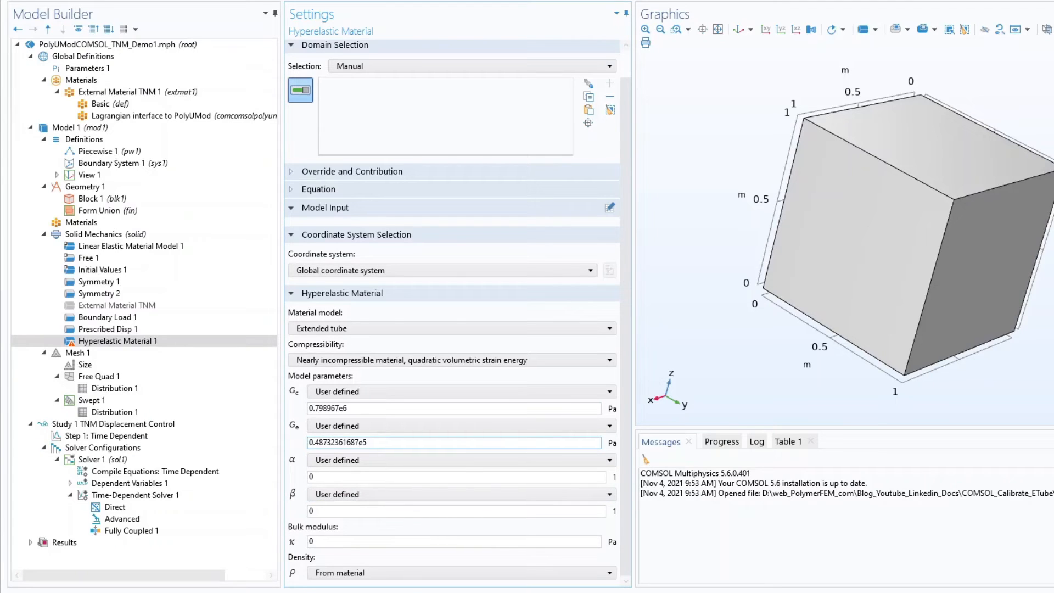
Set the hyperelastic material's alpha to 0.00022, beta to 0.13114 and bulk modulus to 12.43252194e6 Pa
double_click(353, 476)
text(0.000216677115027)
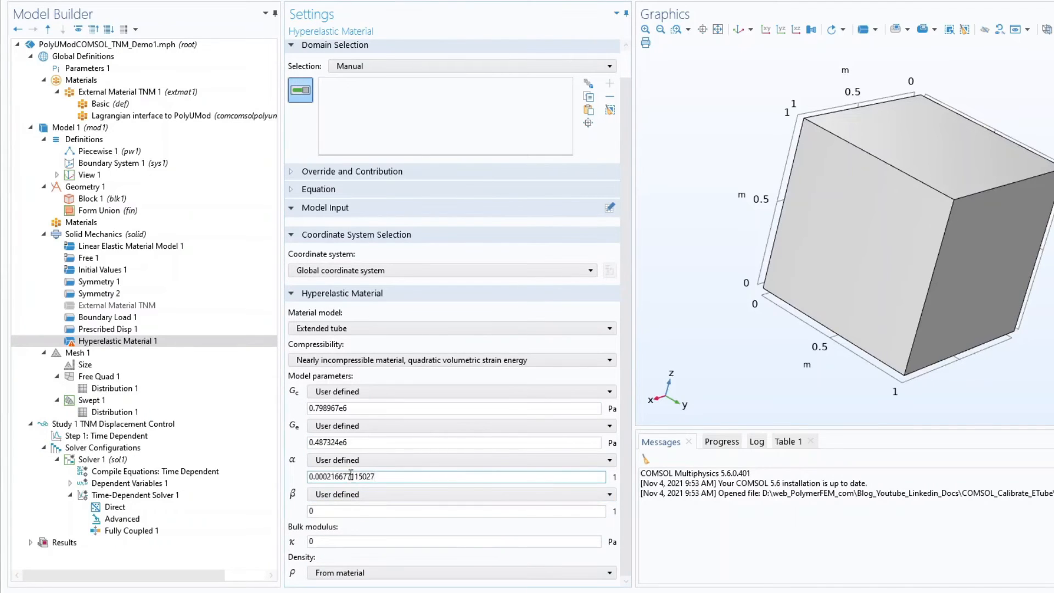
double_click(384, 511)
text(0.131137029439)
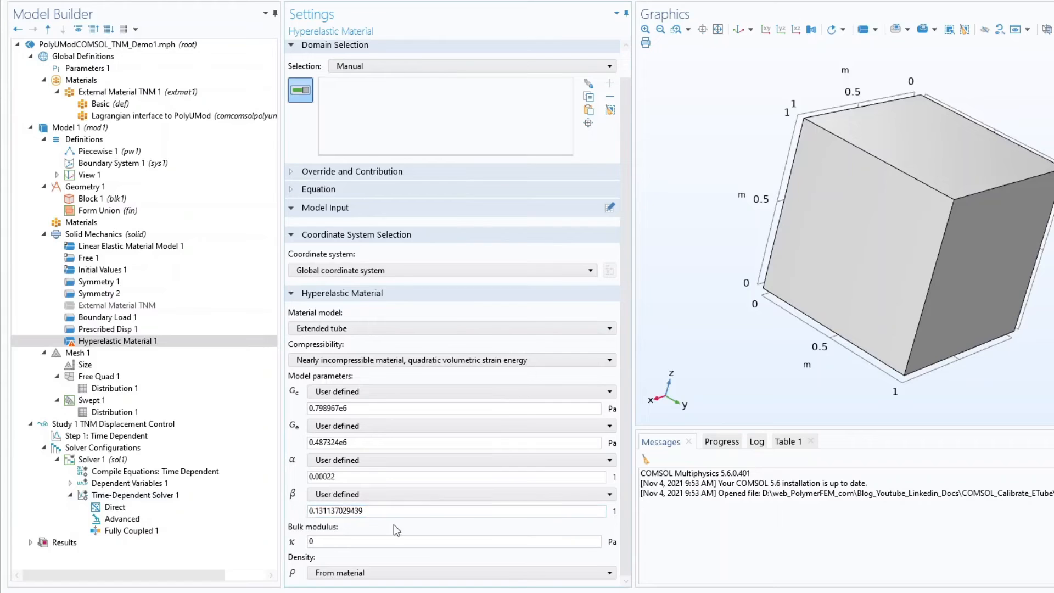
double_click(340, 542)
text(12.43252194e6)
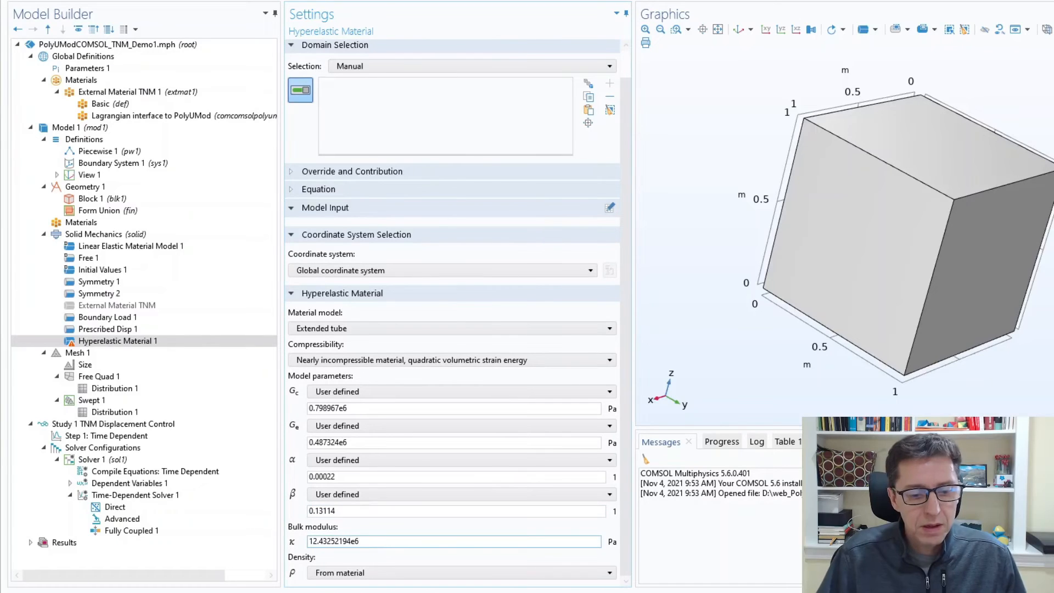